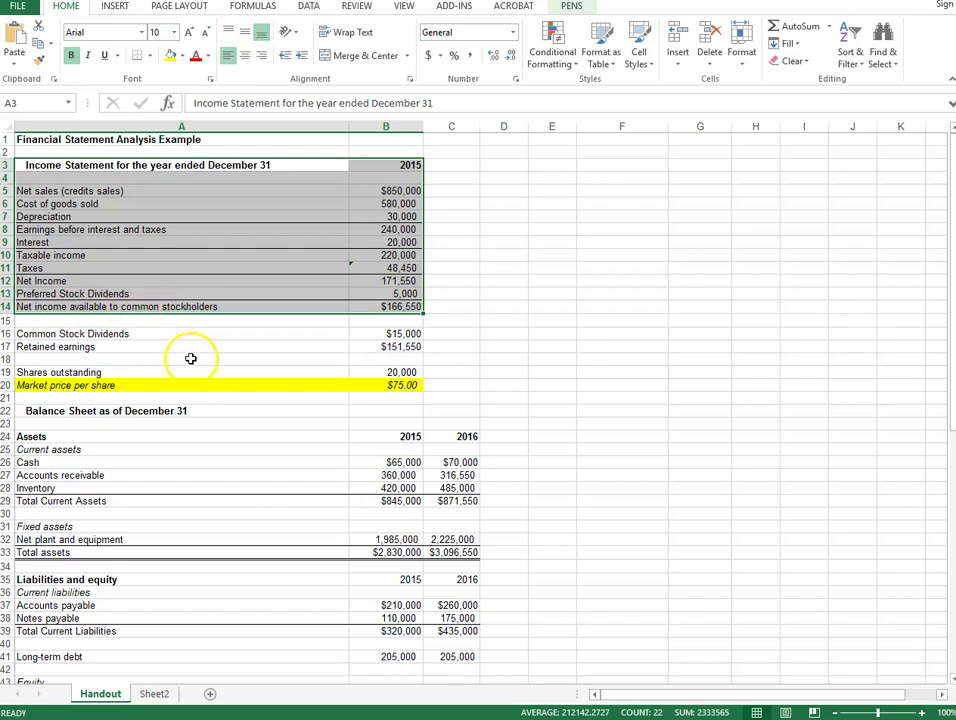
Examine how net income available to common stockholders divides into common stock dividends and retained earnings
click(408, 306)
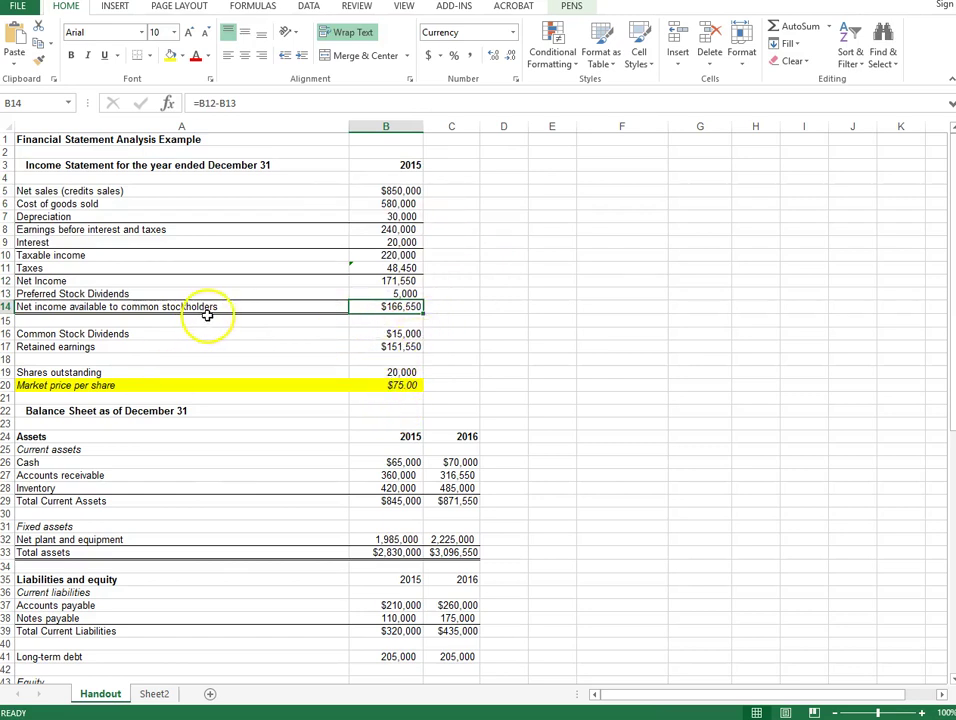
click(399, 334)
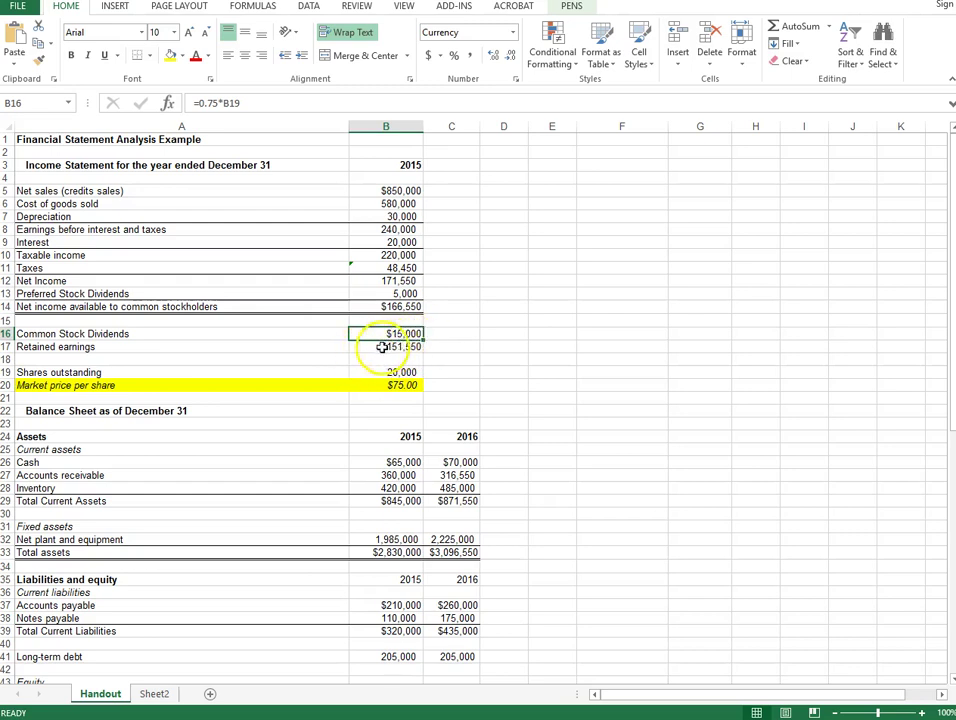
double_click(113, 342)
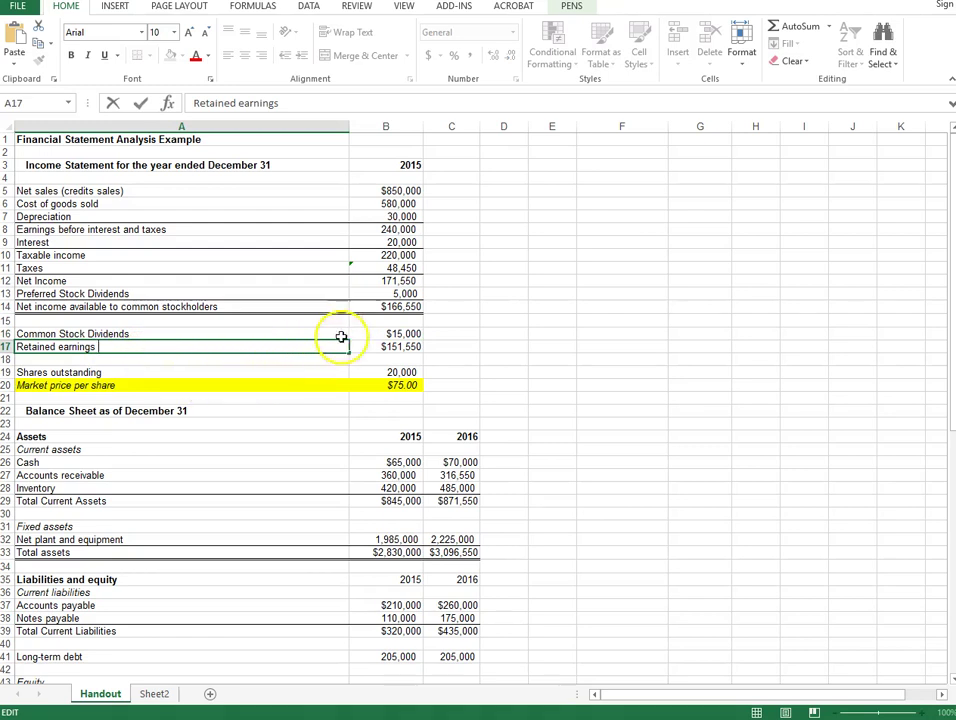
click(459, 346)
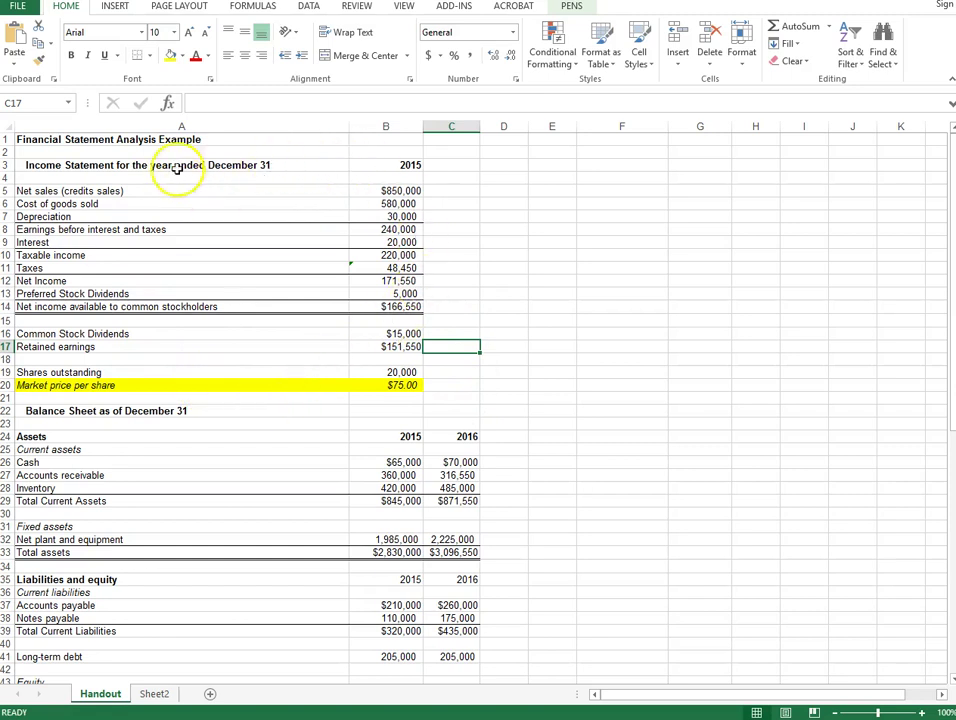
Review the income statement from net sales to net income, preferred dividends and retained earnings, plus shares outstanding and market price per share
drag(176, 169, 400, 275)
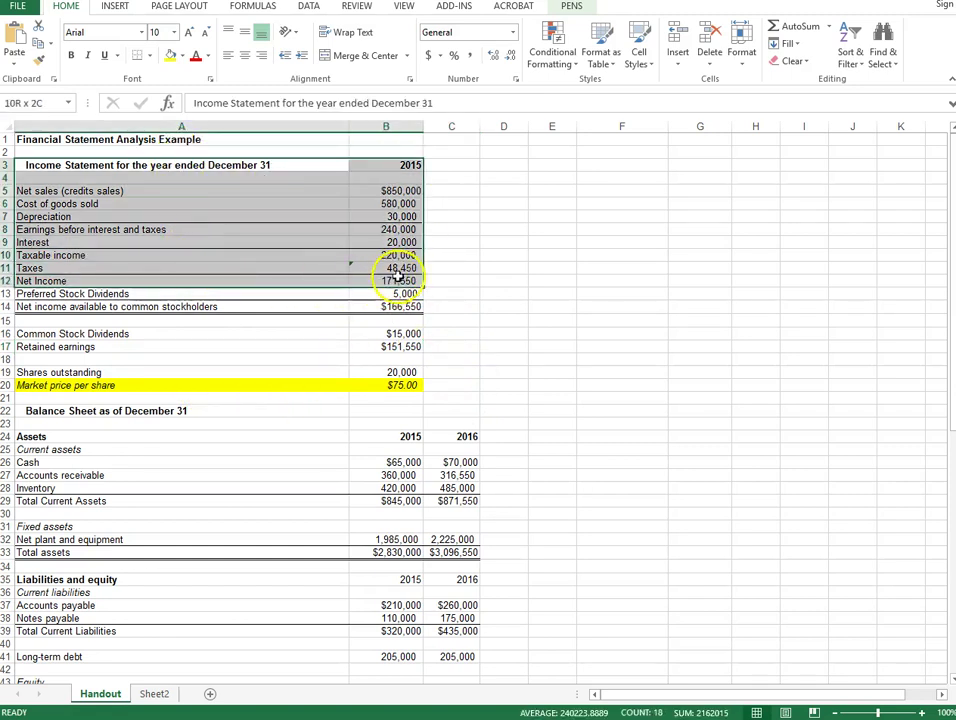
click(220, 294)
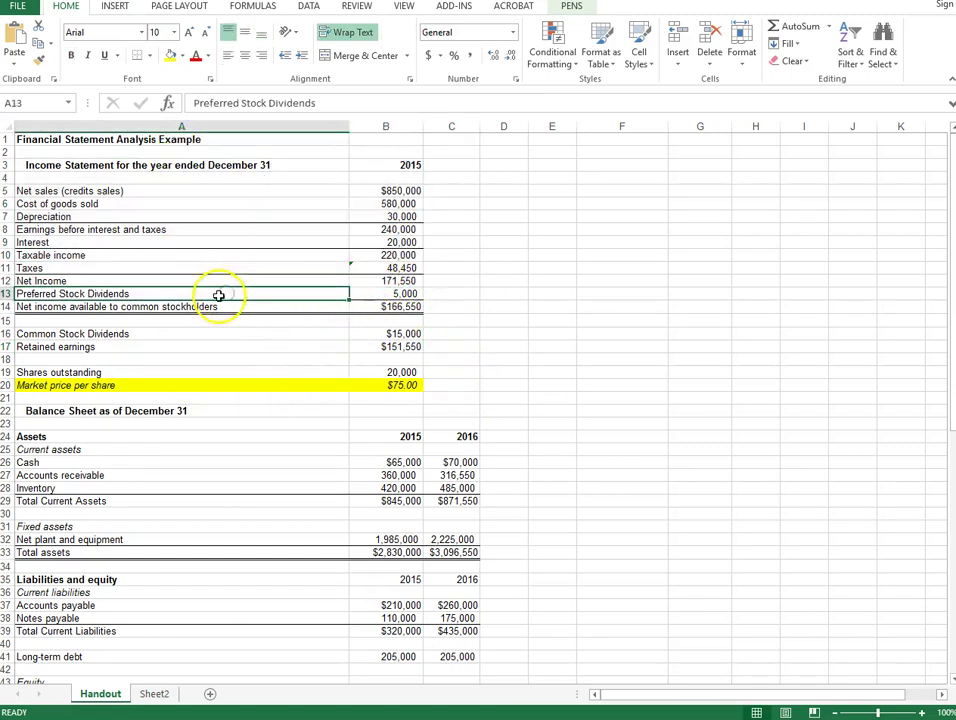
drag(221, 306, 383, 346)
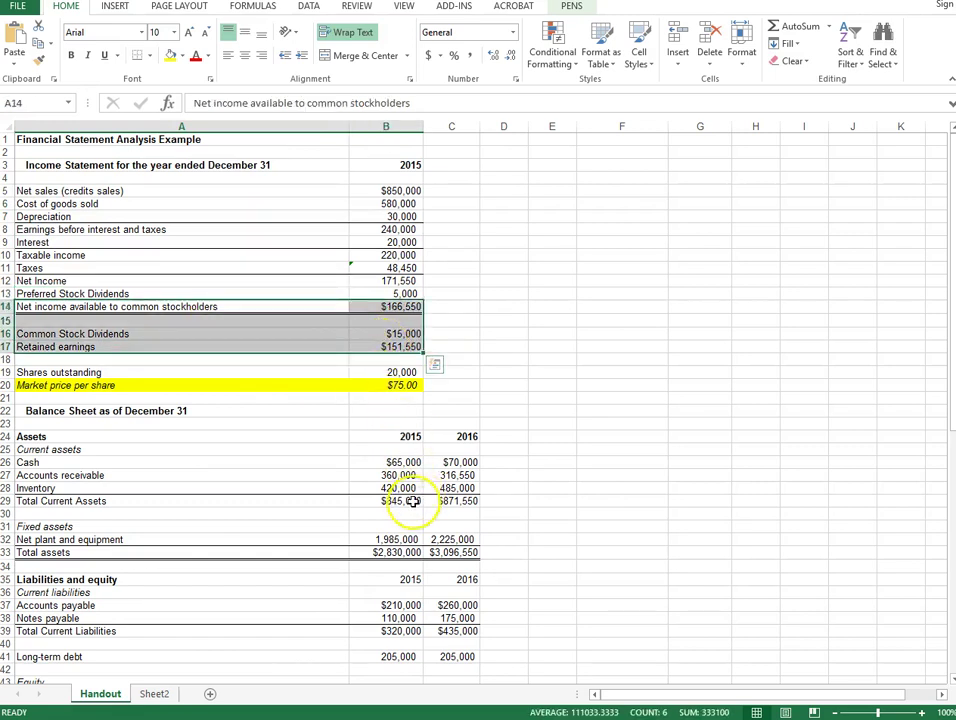
click(489, 346)
drag(275, 371, 386, 382)
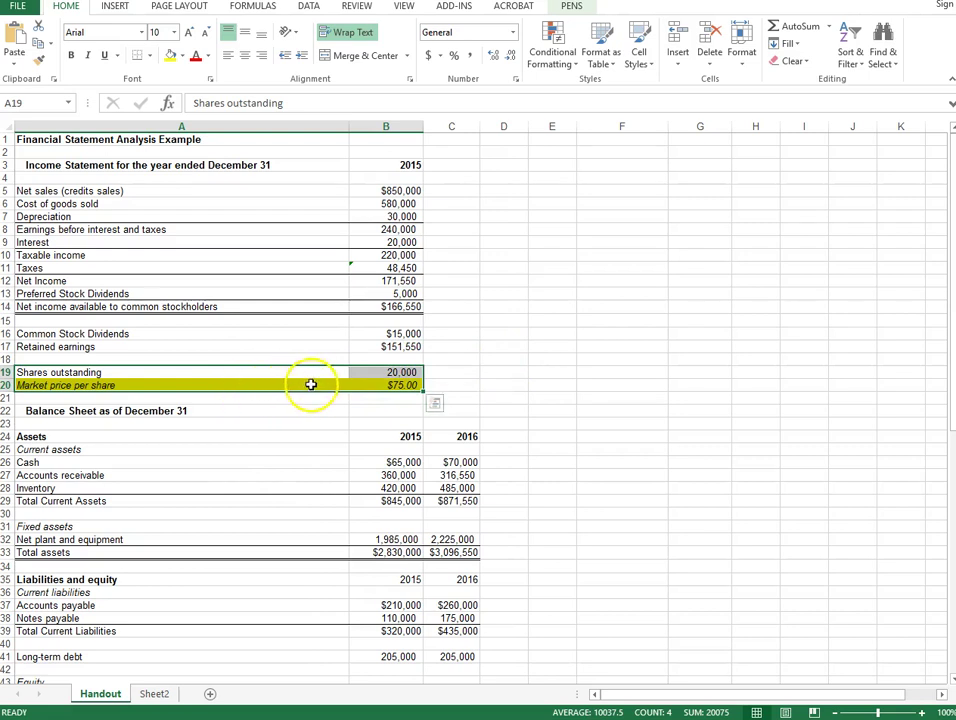
click(310, 421)
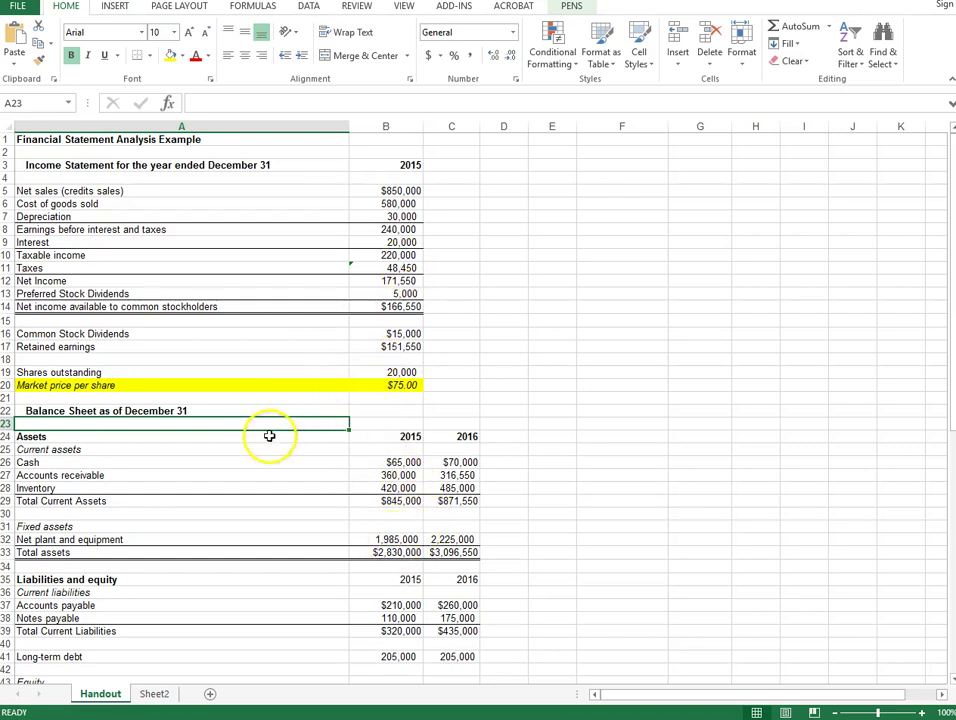
Examine the balance sheet's assets, liabilities and equity accounts, including preferred stock equity and the common stock and paid-in surplus of both years
drag(299, 412, 445, 592)
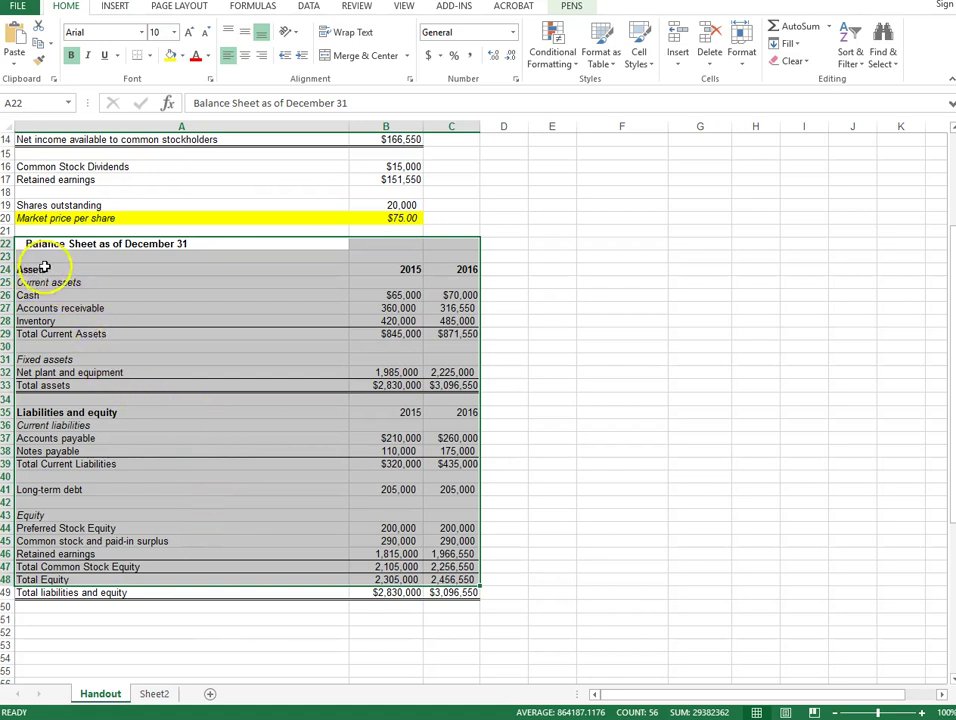
click(93, 277)
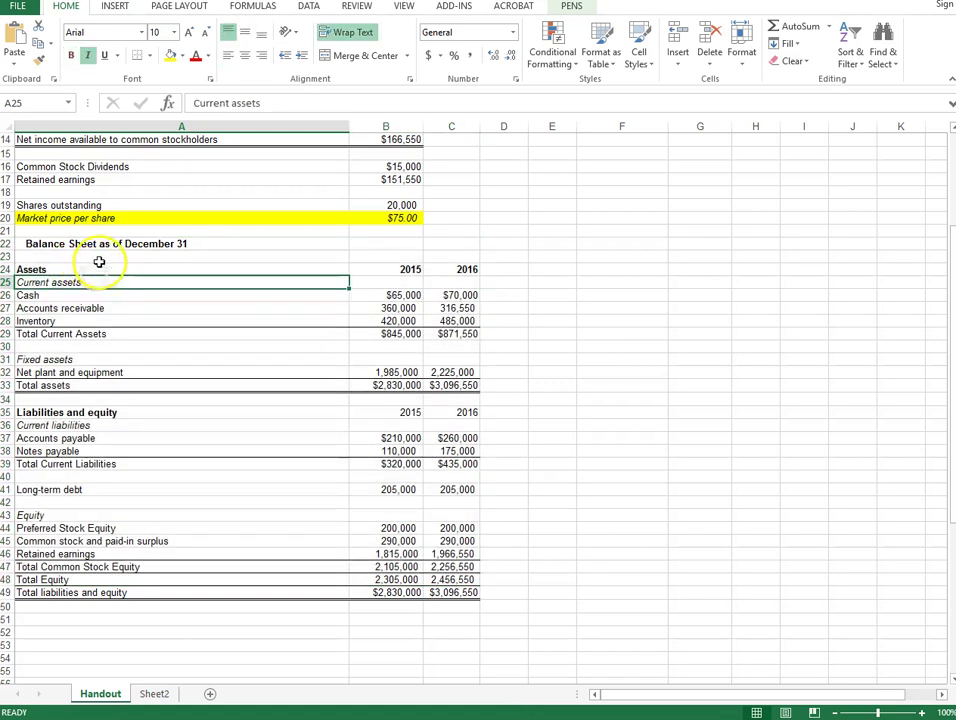
drag(102, 270, 113, 392)
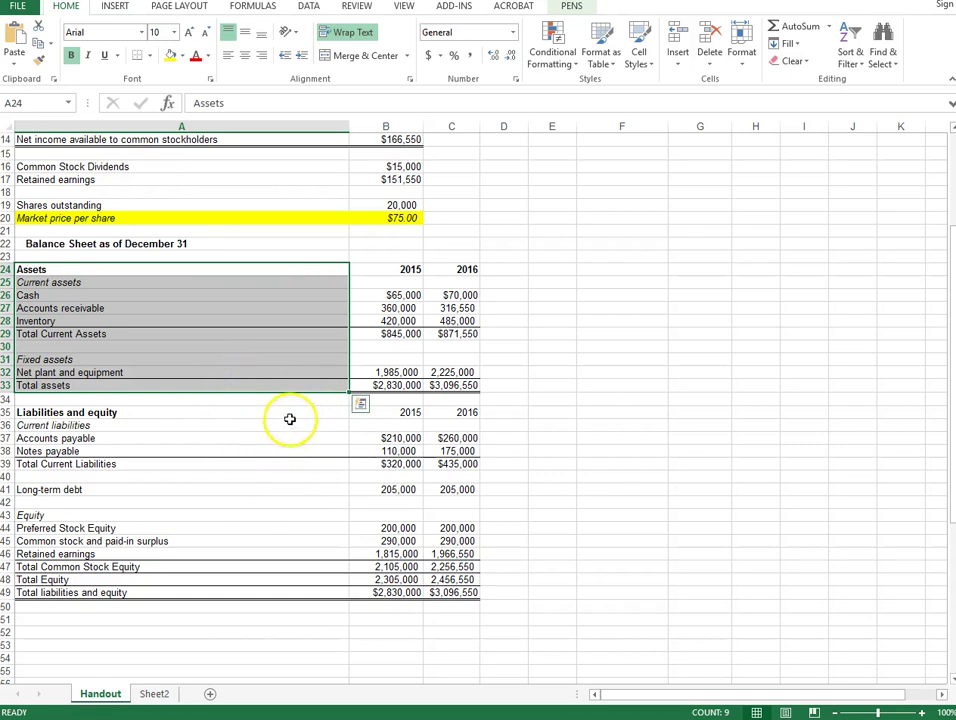
drag(299, 417, 282, 487)
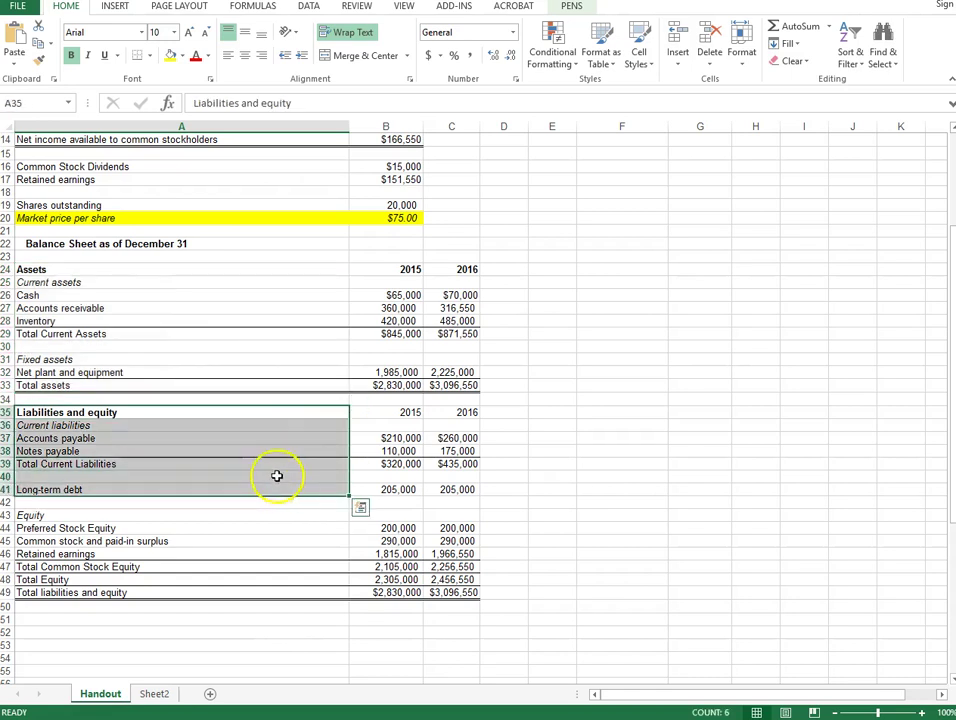
click(264, 529)
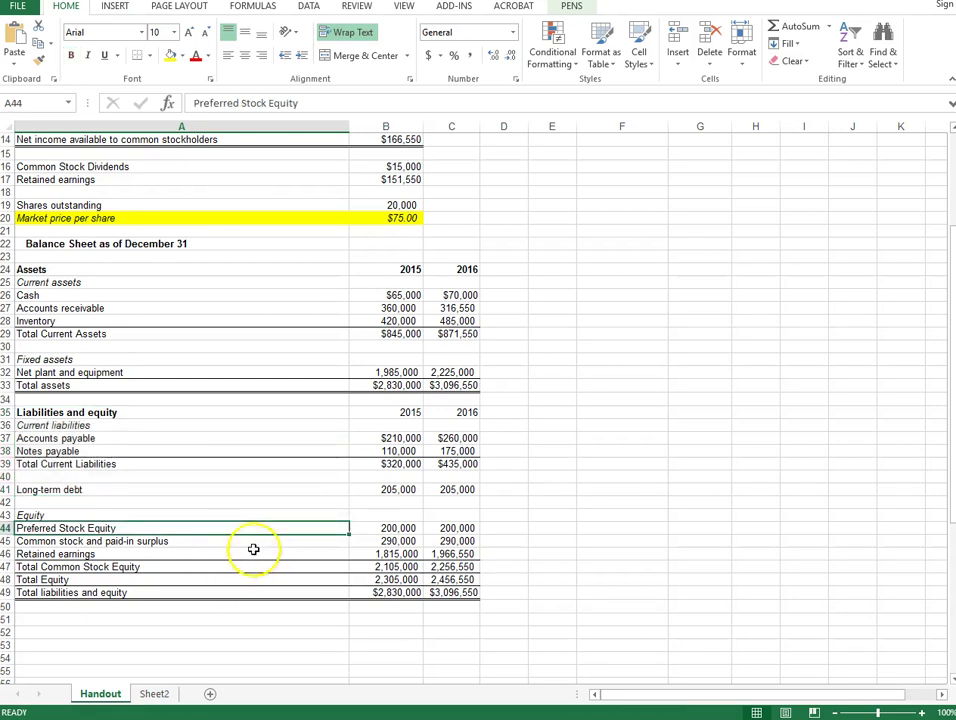
click(242, 540)
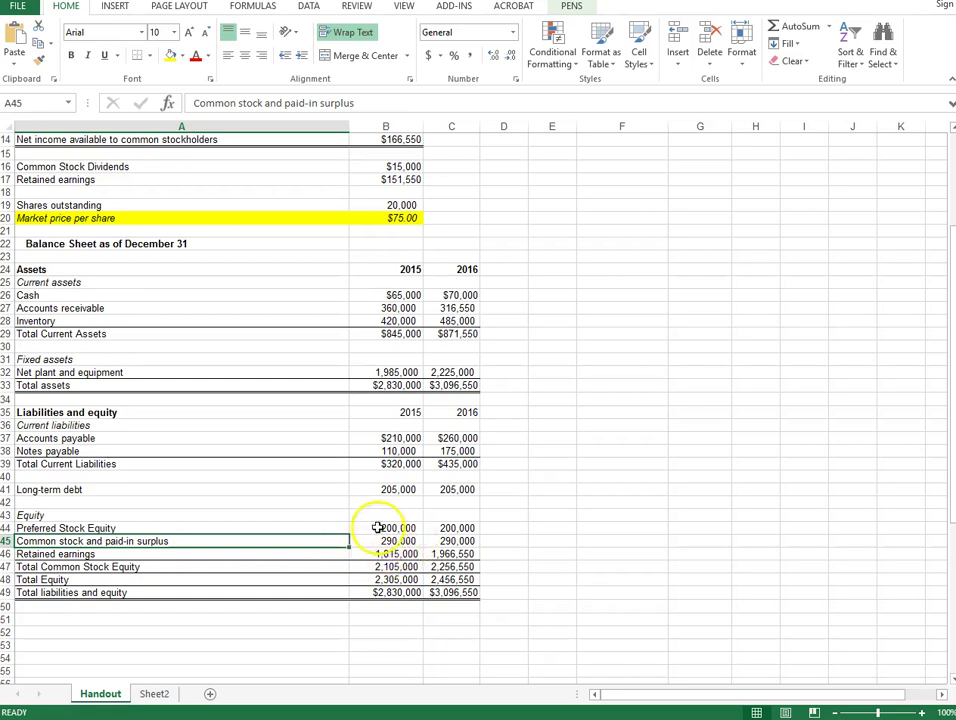
drag(409, 540, 450, 553)
click(418, 545)
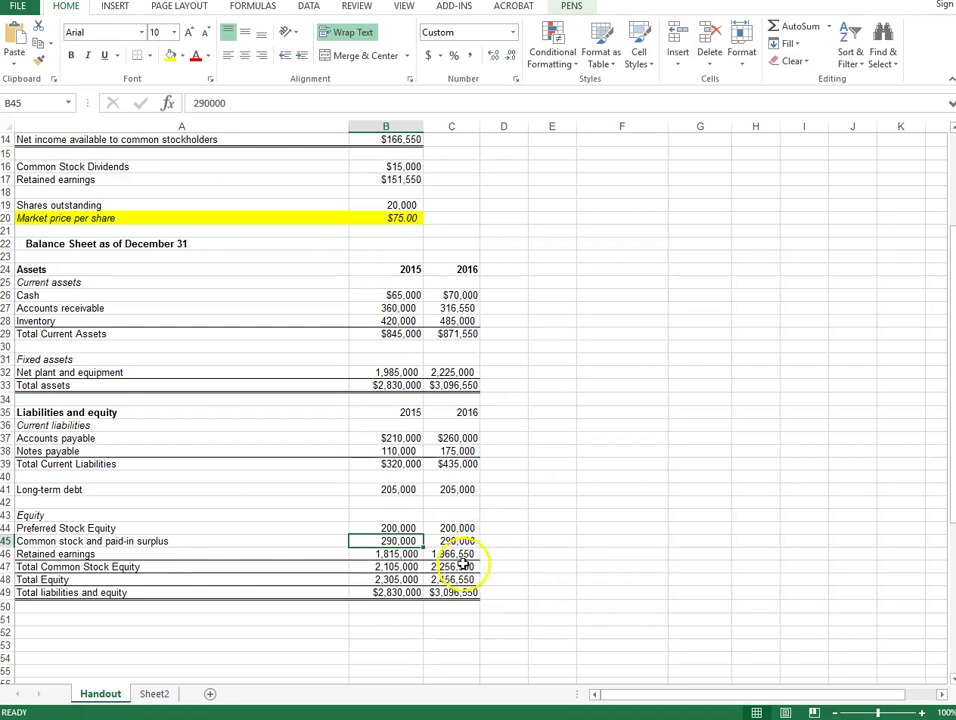
Rename the retained earnings labels "Additions to Retained earnings" under the income statement and "Cummulated Retained earnings" in the balance sheet's equity section
click(301, 553)
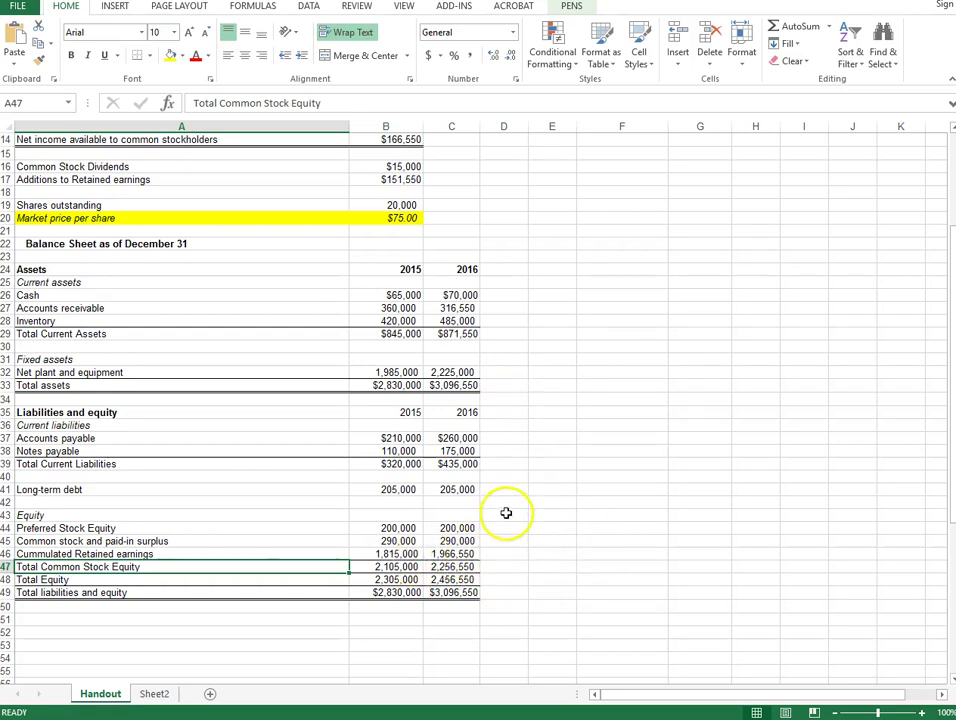
Compare the 2016 total liabilities and equity with the 2016 total assets in the balance sheet
click(472, 592)
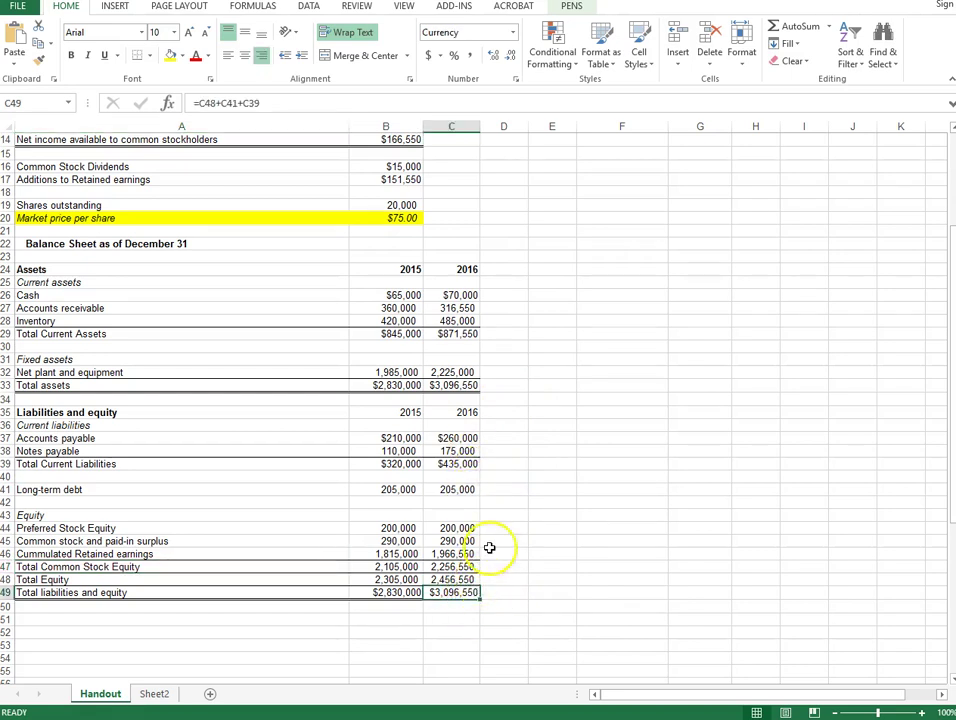
click(472, 388)
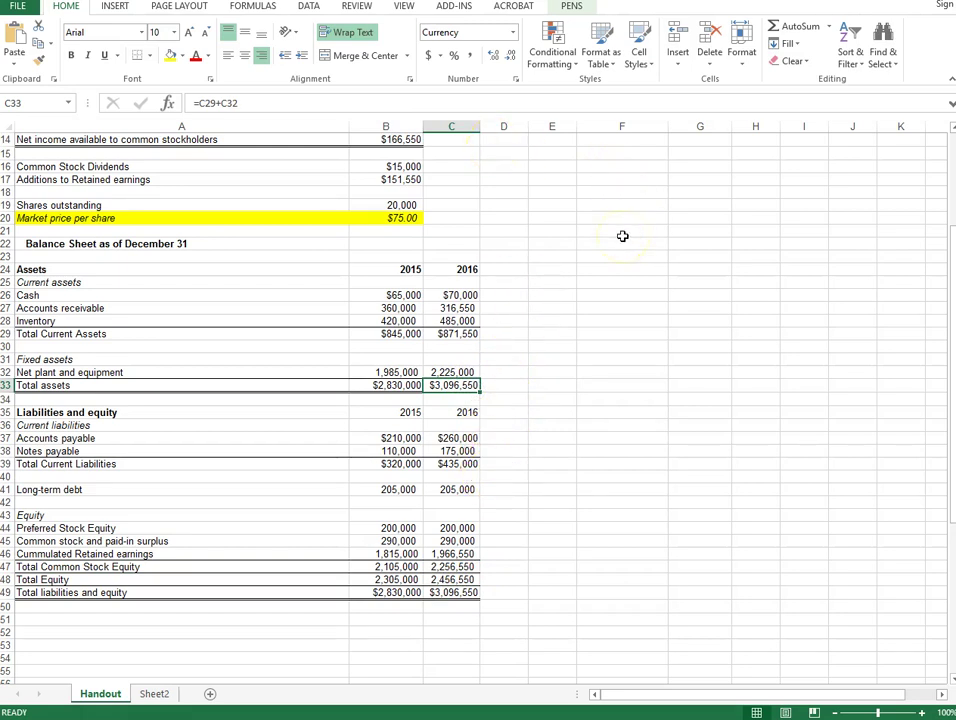
scroll(622, 236, up, 4)
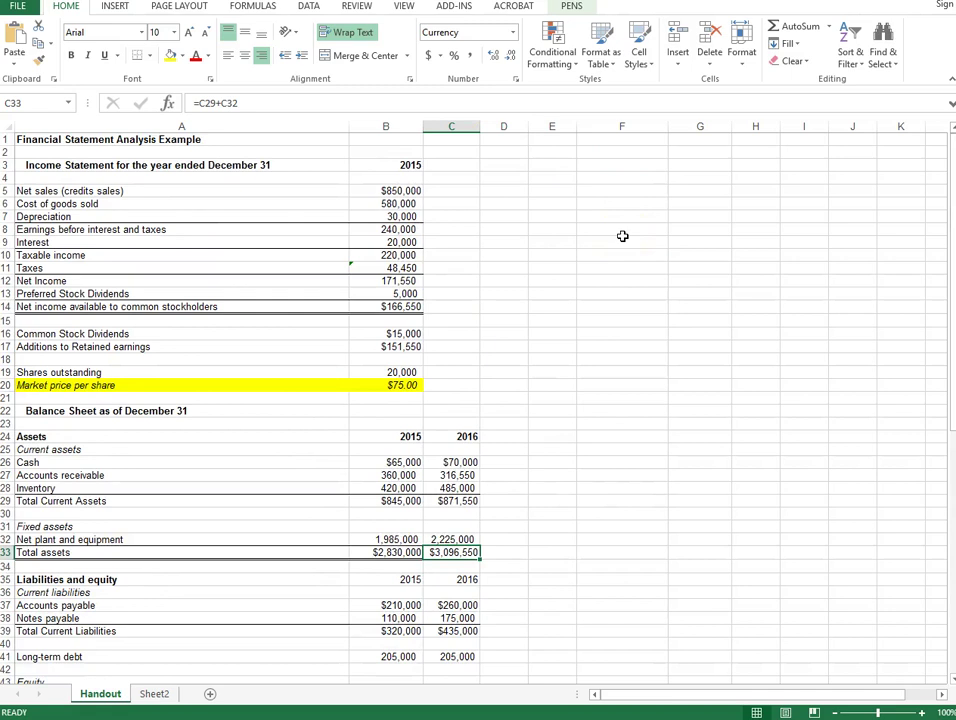
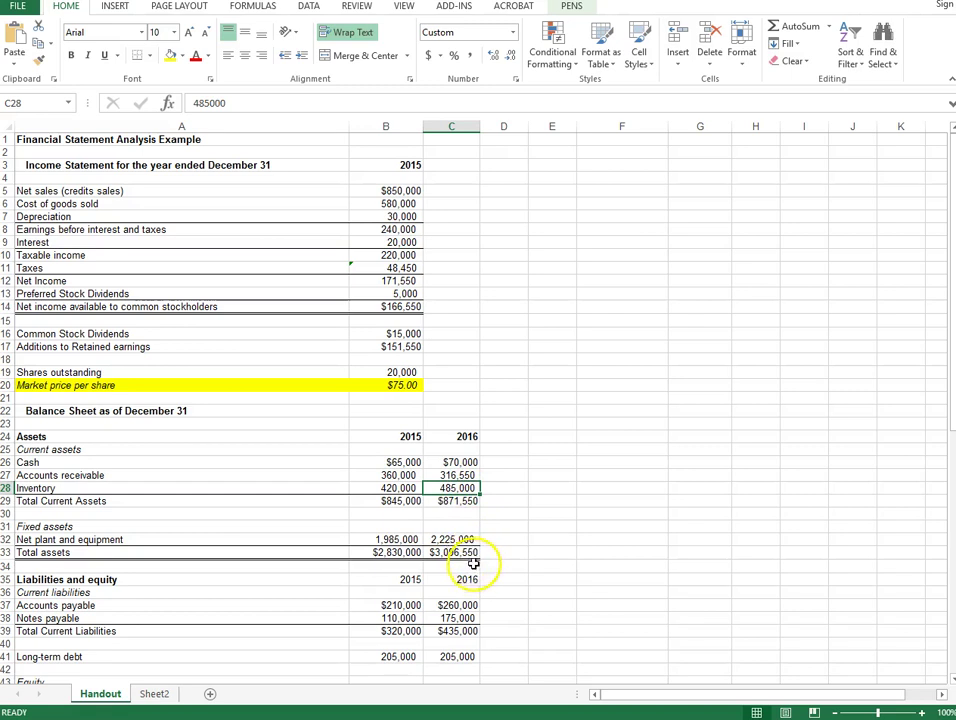
click(467, 552)
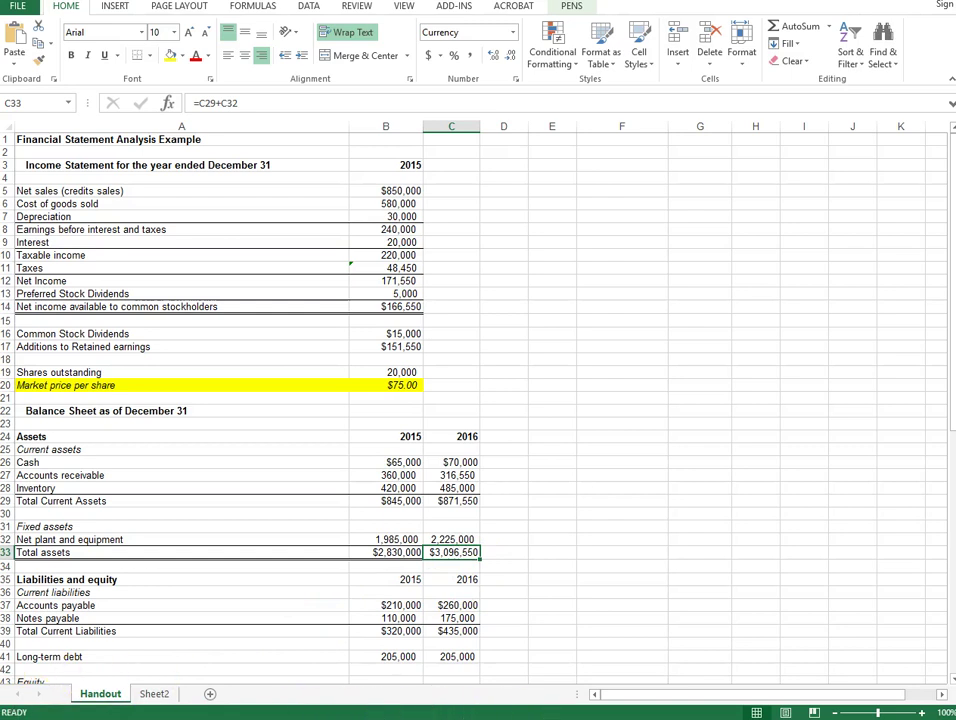
Switch to the PowerPoint slide show and circle 15.66% in the inventory example with the pen
mouse_move(450, 712)
click(450, 690)
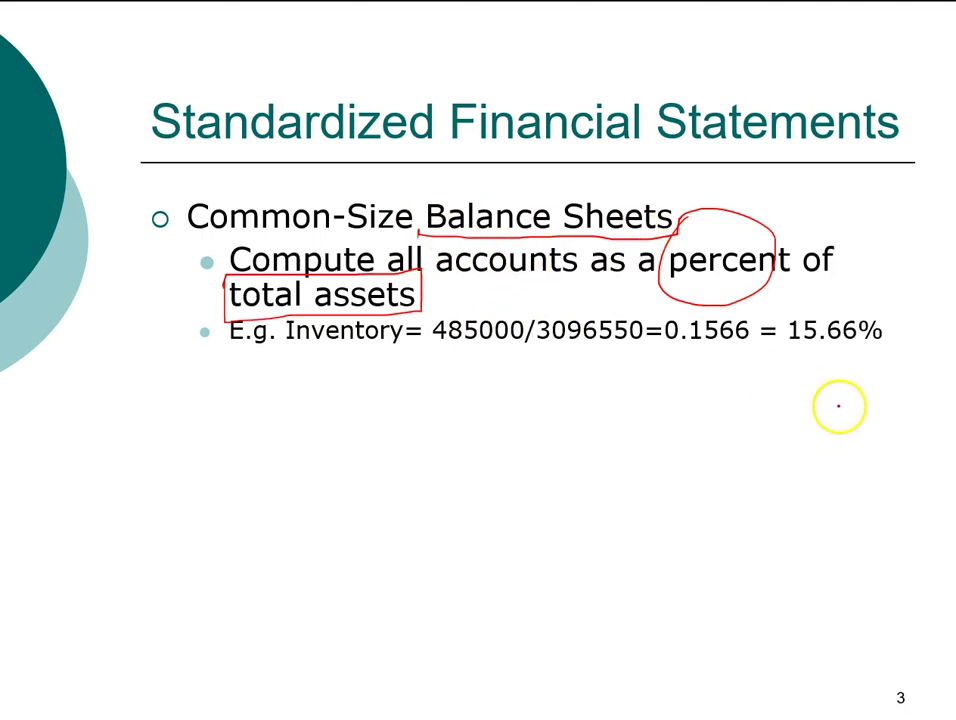
mouse_move(783, 345)
mouse_down()
mouse_move(825, 352)
mouse_move(908, 279)
mouse_move(783, 357)
mouse_move(826, 366)
mouse_up()
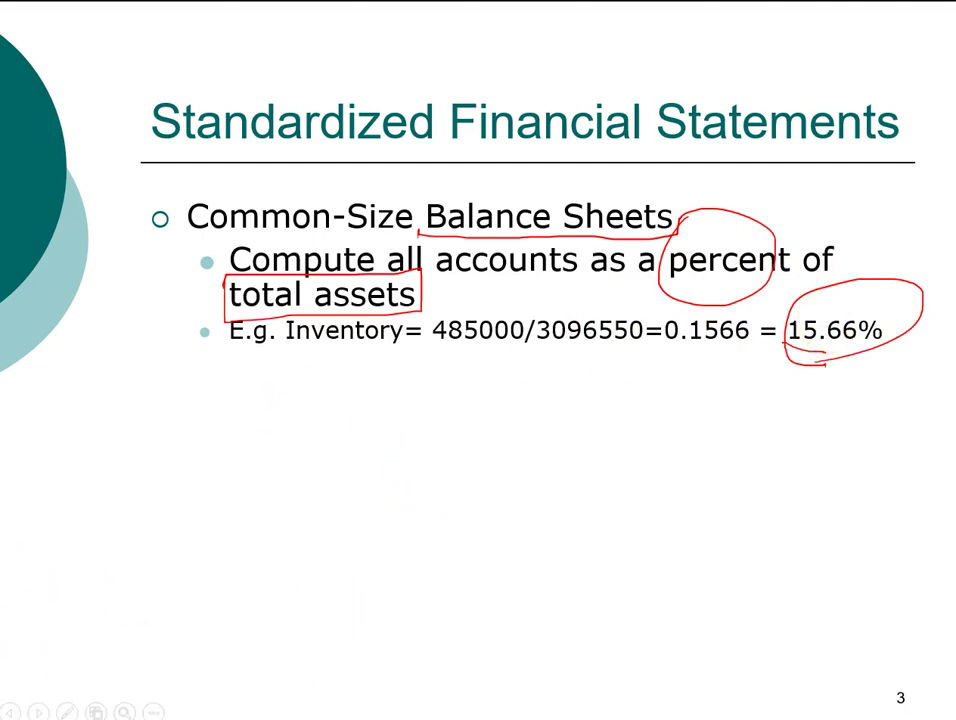
Switch to the Excel handout and examine the 2016 asset and liability accounts against total assets
key(alt+Tab)
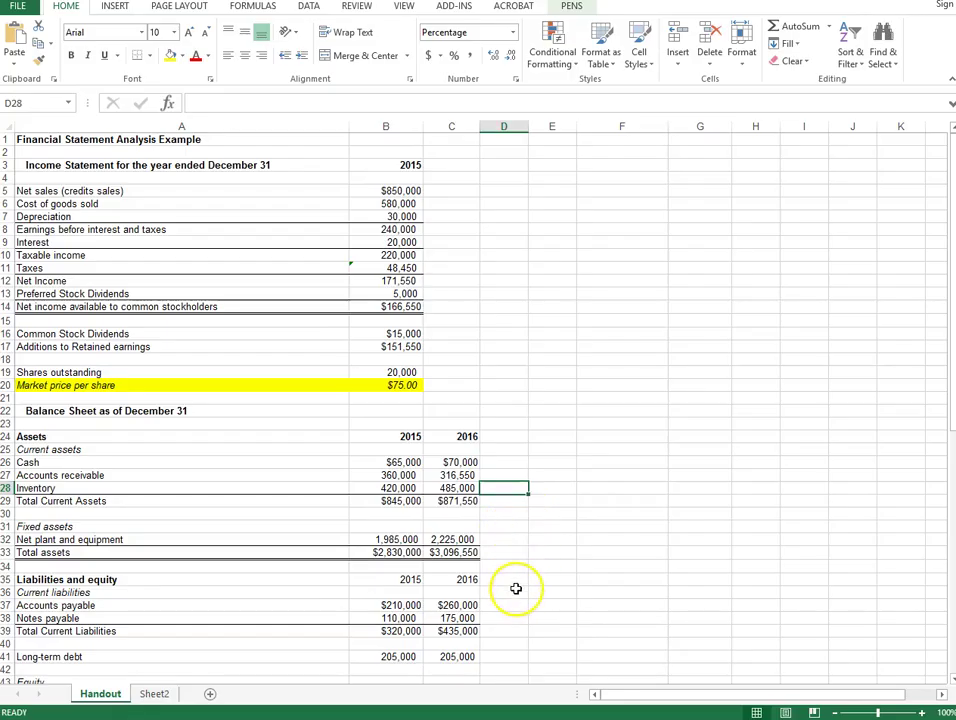
click(462, 463)
click(459, 476)
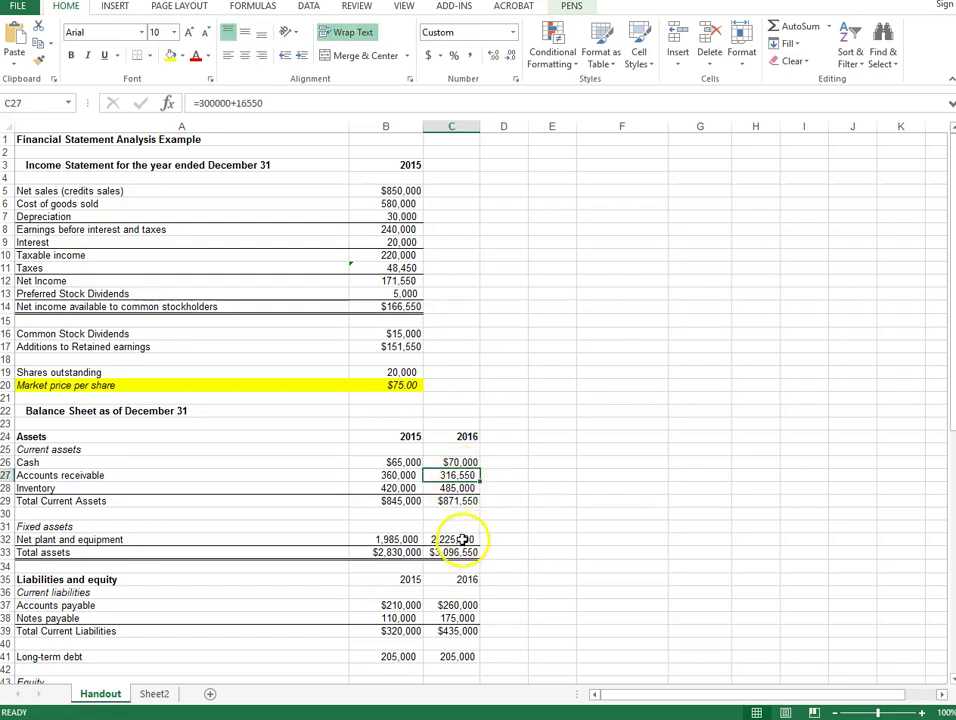
click(462, 540)
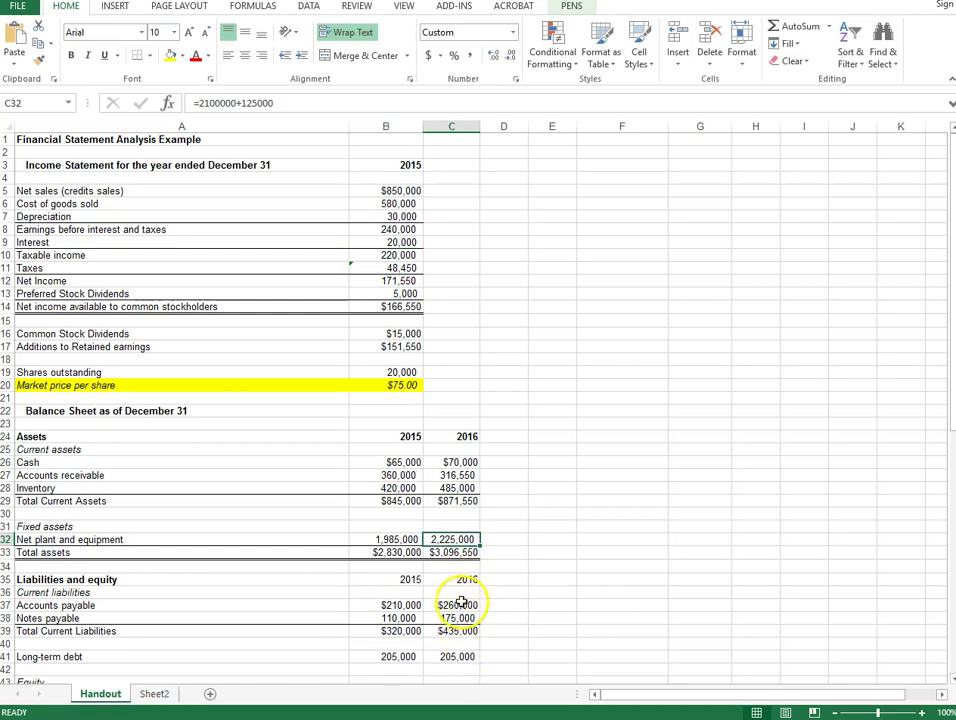
click(461, 603)
click(464, 618)
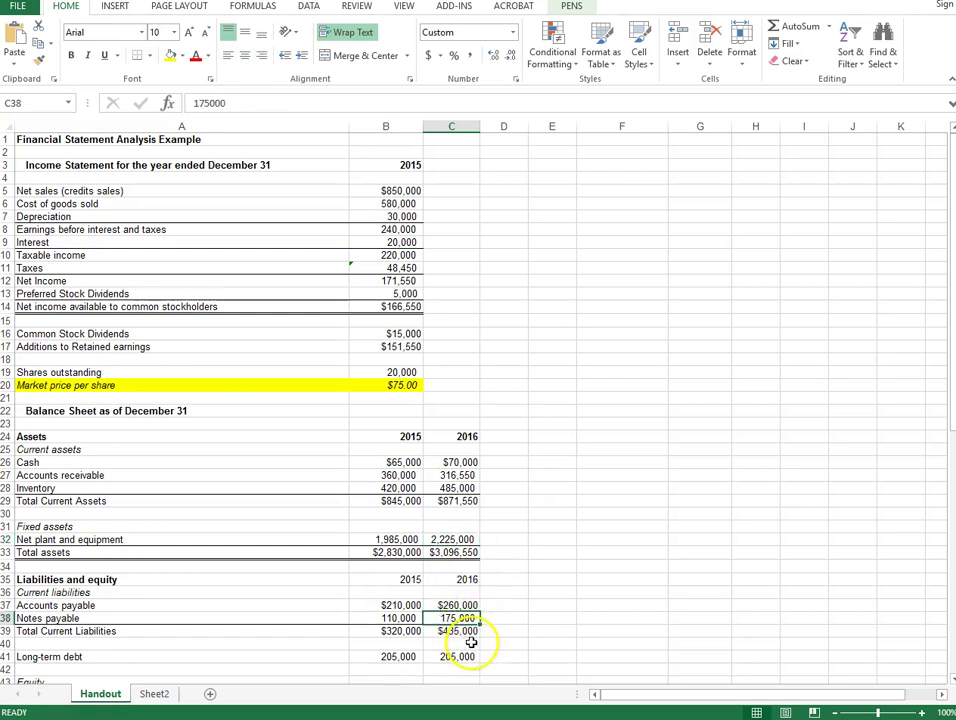
click(462, 553)
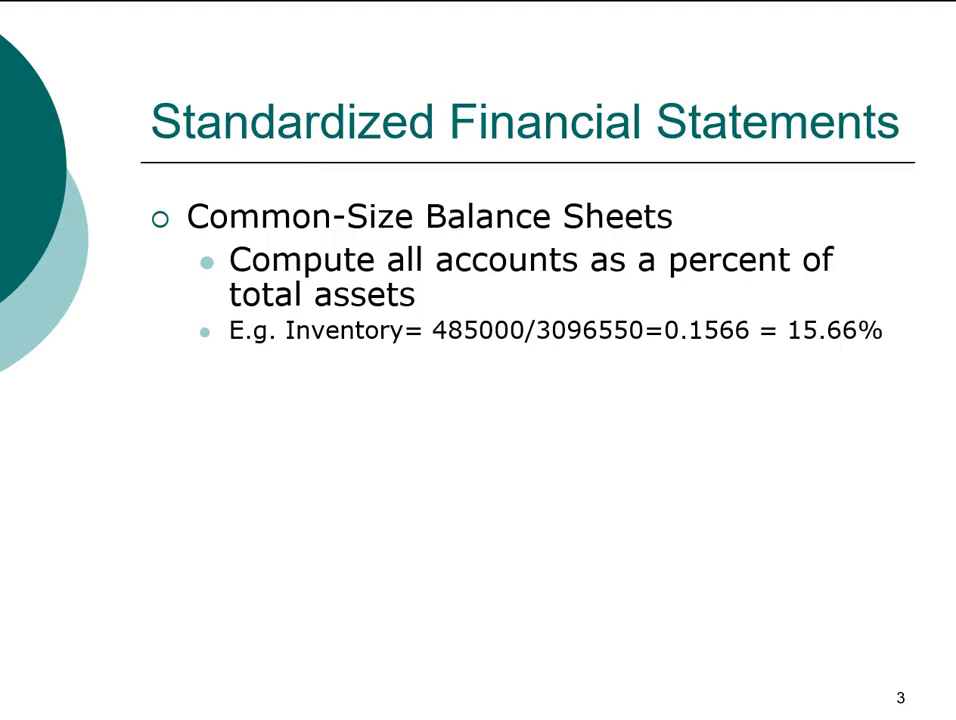
Reveal the slide's Common-Size Income Statements points, underline "Income Statements" and "Balance Sheets", and circle "sales" and "total assets" with the pen
key(Right)
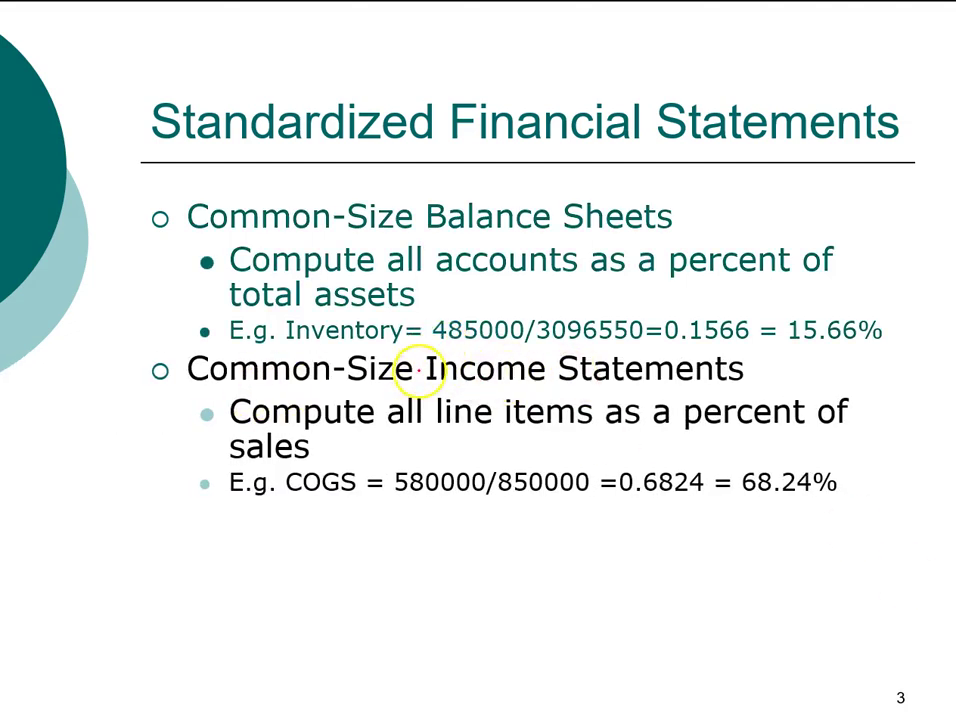
mouse_move(422, 367)
mouse_down()
mouse_move(437, 395)
mouse_move(747, 388)
mouse_move(758, 348)
mouse_up()
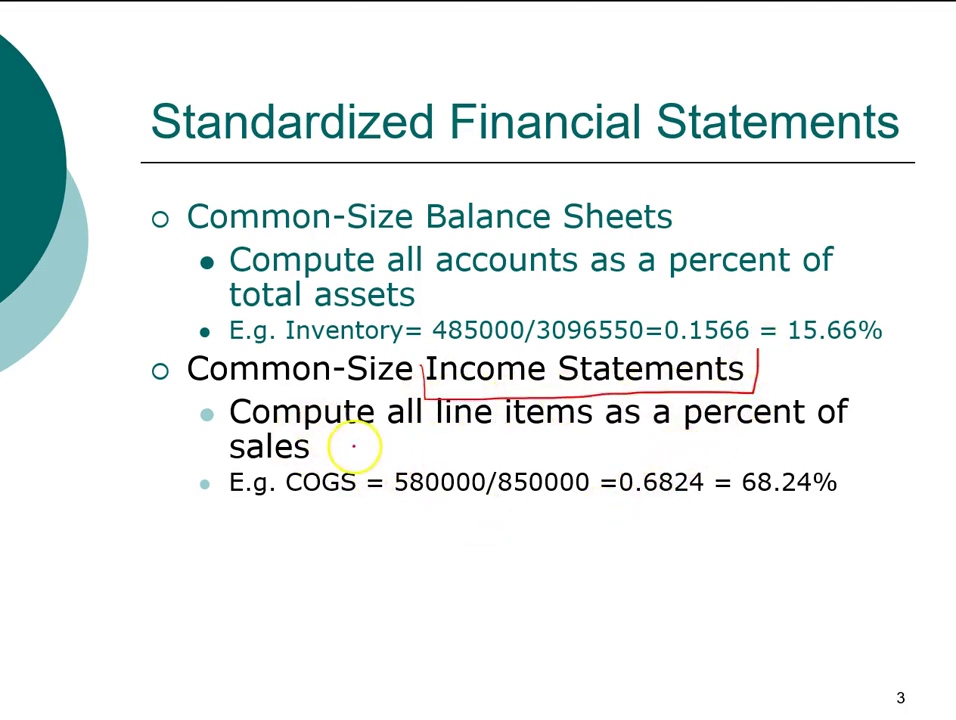
mouse_move(273, 428)
mouse_down()
mouse_move(229, 465)
mouse_move(335, 433)
mouse_move(252, 420)
mouse_up()
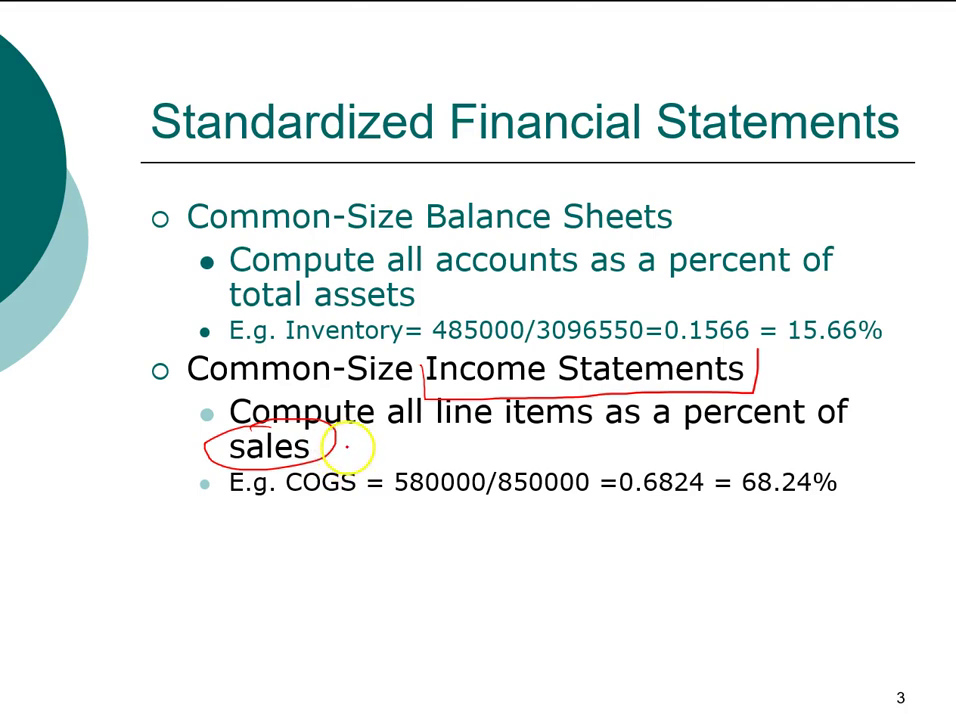
mouse_move(427, 207)
mouse_down()
mouse_move(455, 230)
mouse_move(648, 234)
mouse_move(688, 210)
mouse_up()
mouse_move(348, 284)
mouse_down()
mouse_move(290, 282)
mouse_move(228, 322)
mouse_move(444, 305)
mouse_move(324, 267)
mouse_up()
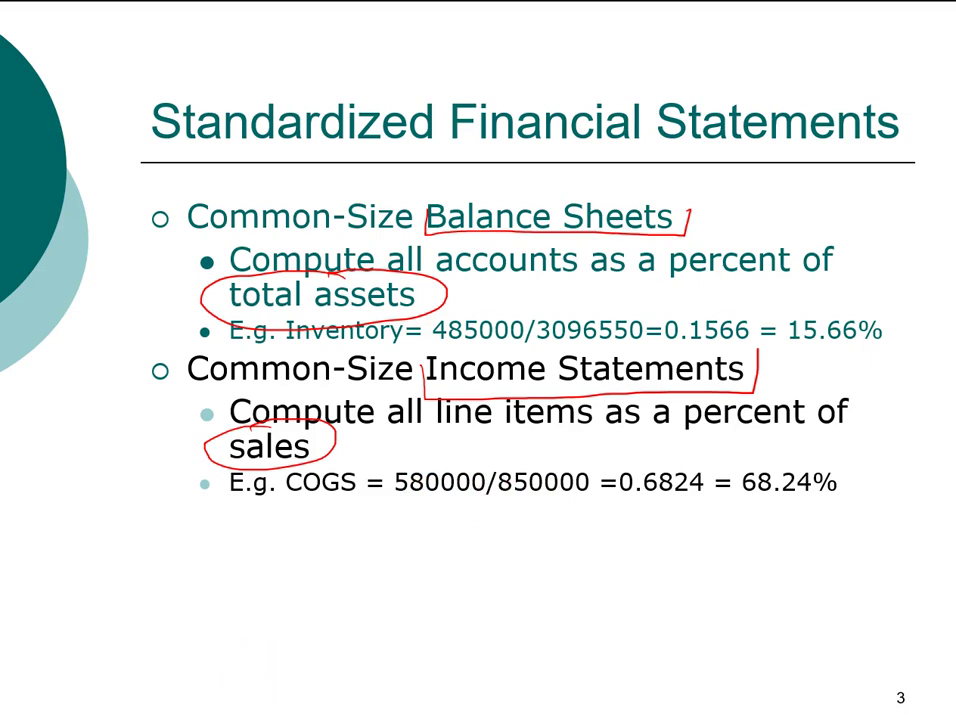
Switch to the Excel handout and examine cost of goods sold against net sales and its common-size percentage formula
key(alt+Tab)
click(411, 202)
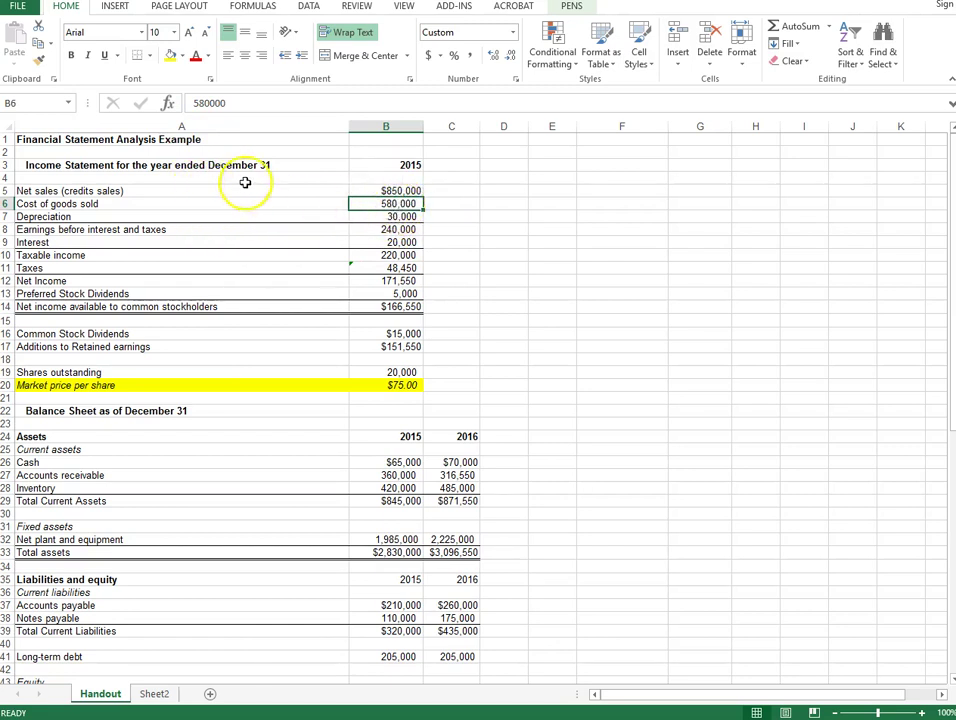
click(402, 190)
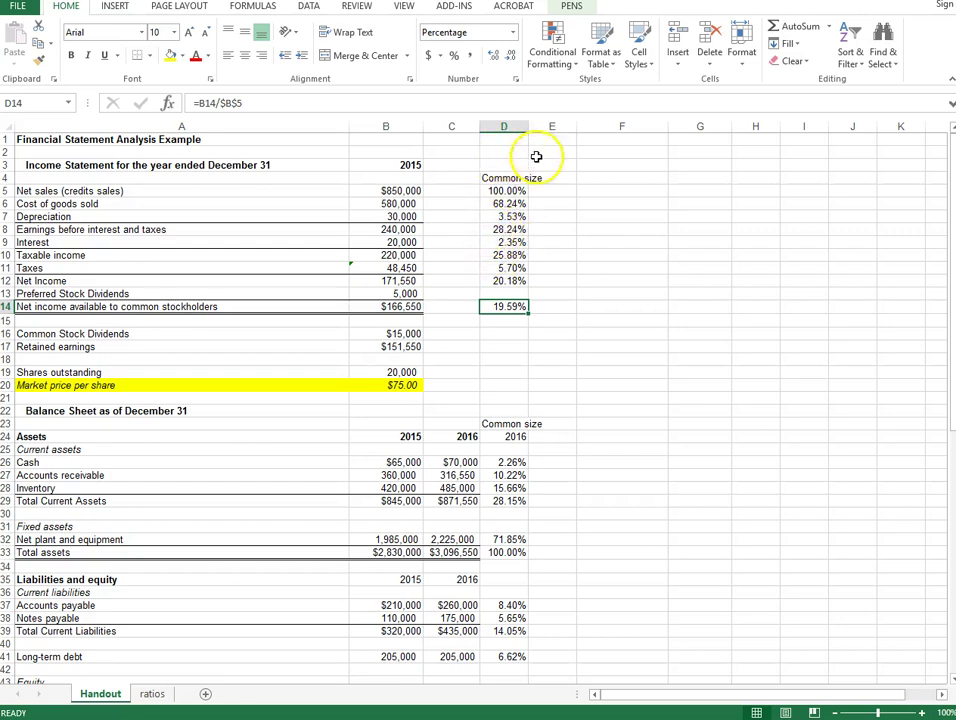
click(522, 203)
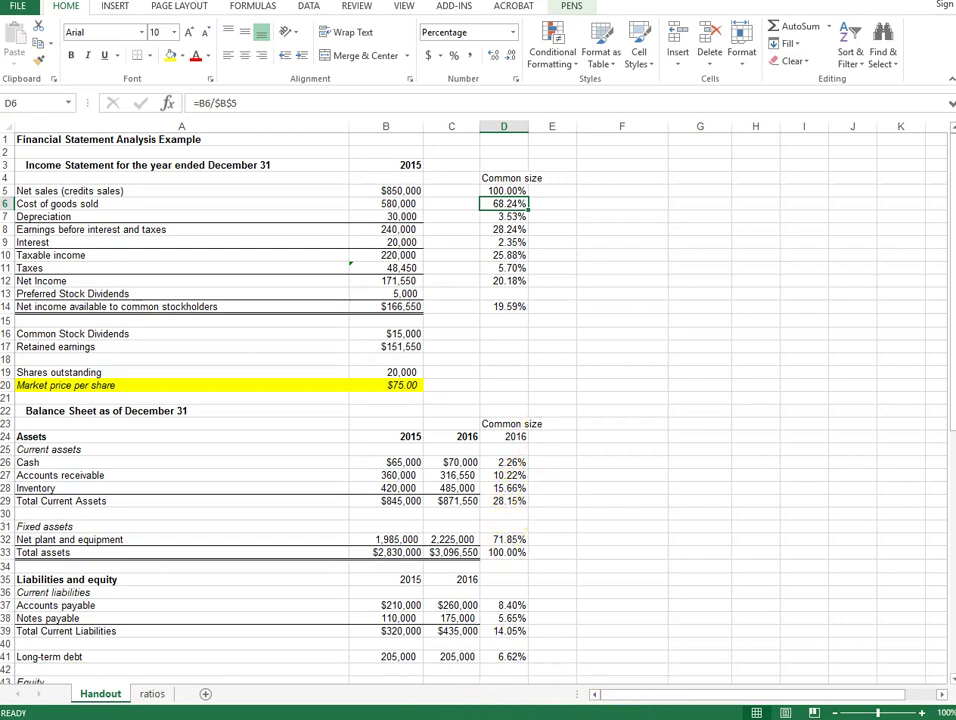
Switch to the PowerPoint slide show and reveal the "Why standardized?" points
mouse_move(424, 719)
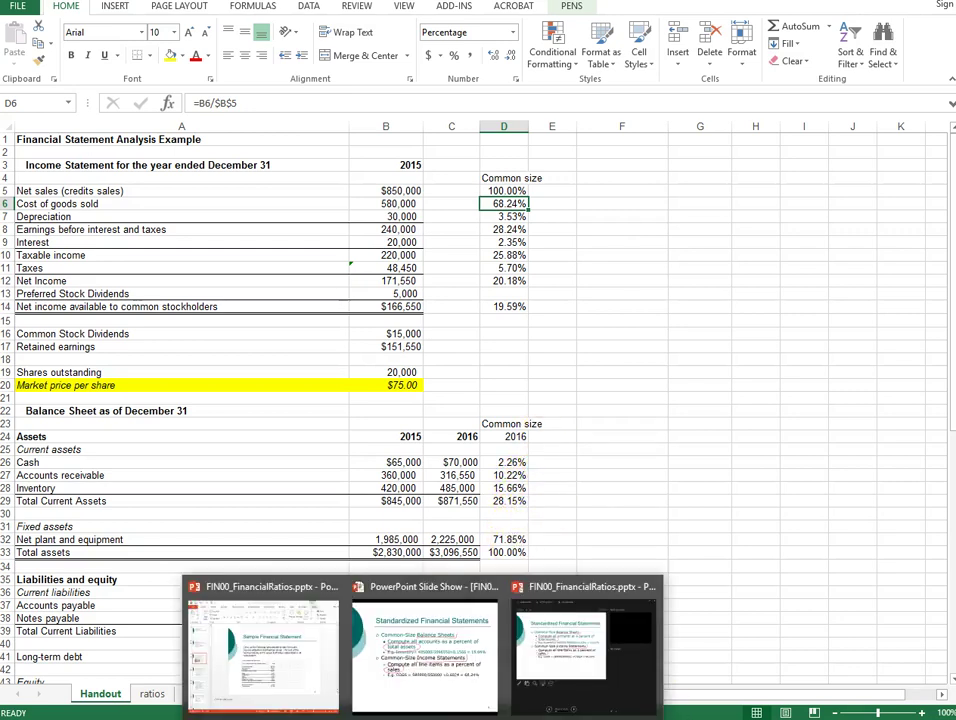
click(423, 672)
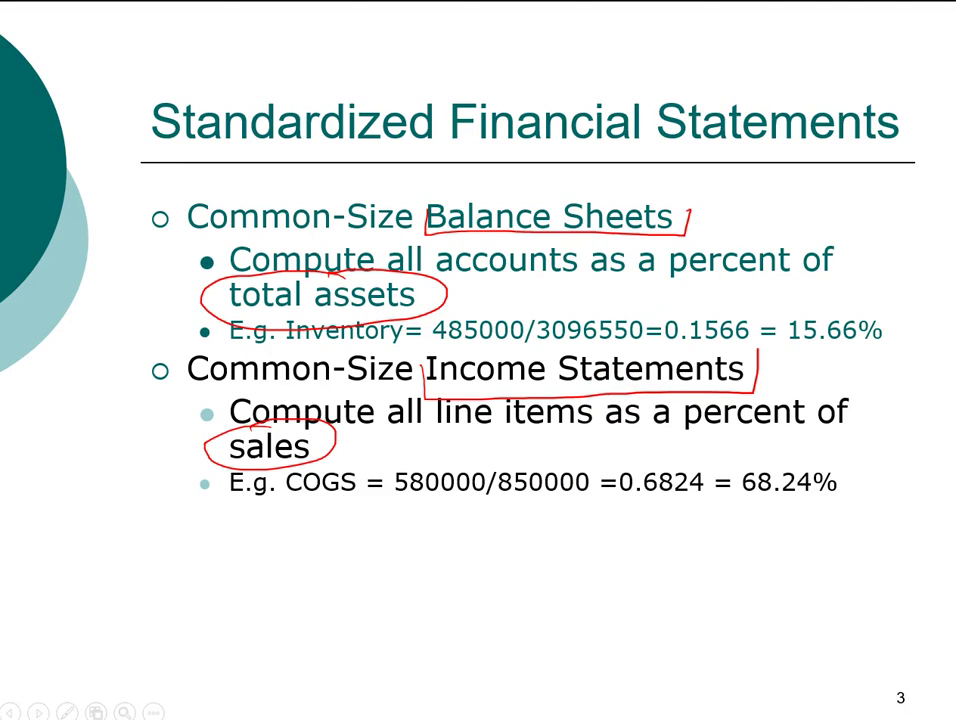
key(Right)
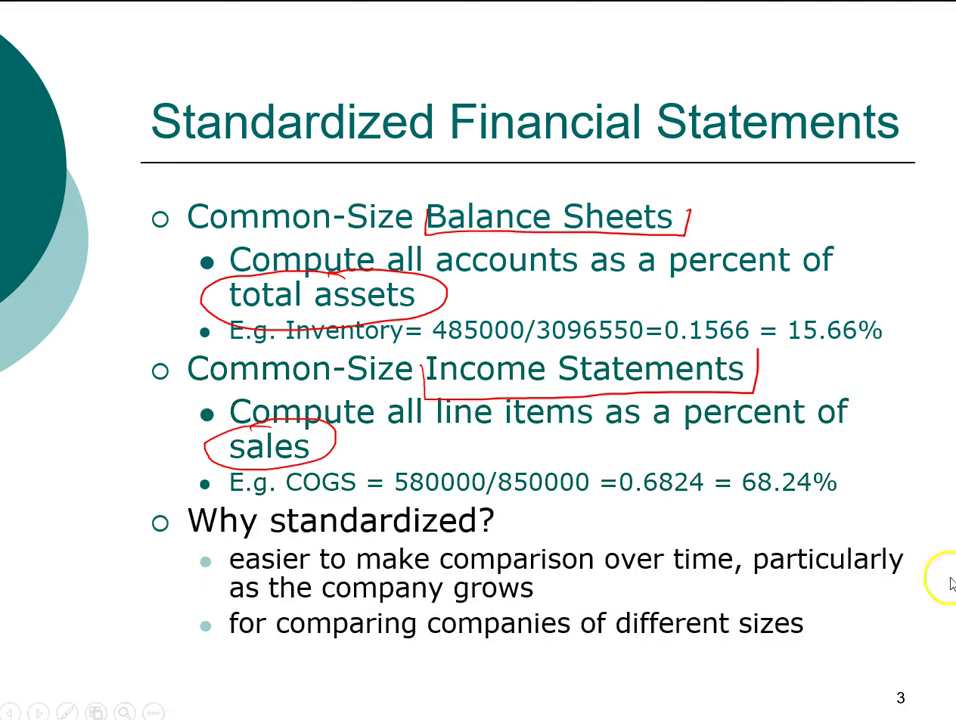